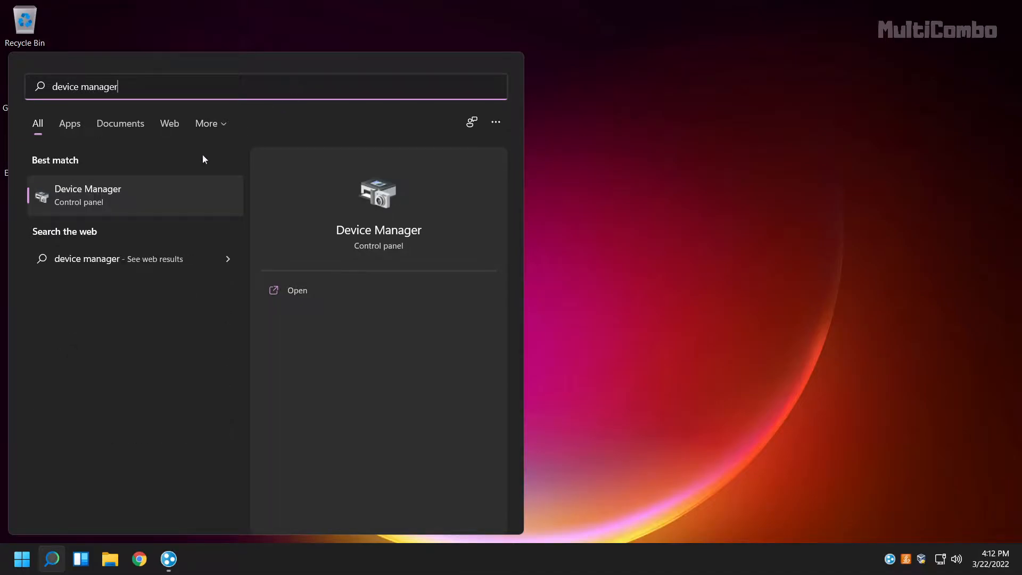
Step: Open Device Manager and select the LogMeIn Hamachi Virtual Ethernet Adapter among the network adapters
left_click(98, 194)
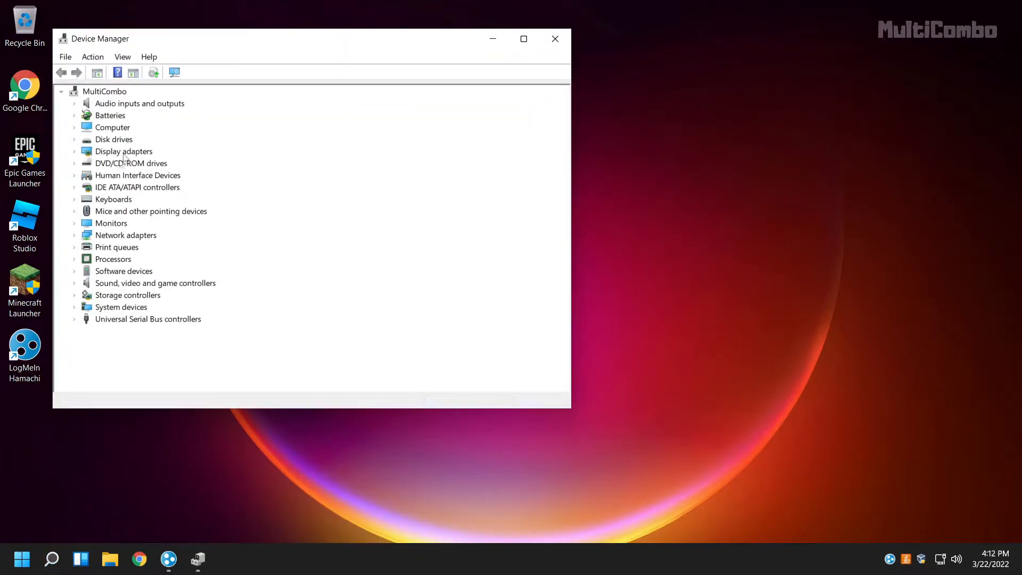
left_click_drag(187, 41, 399, 102)
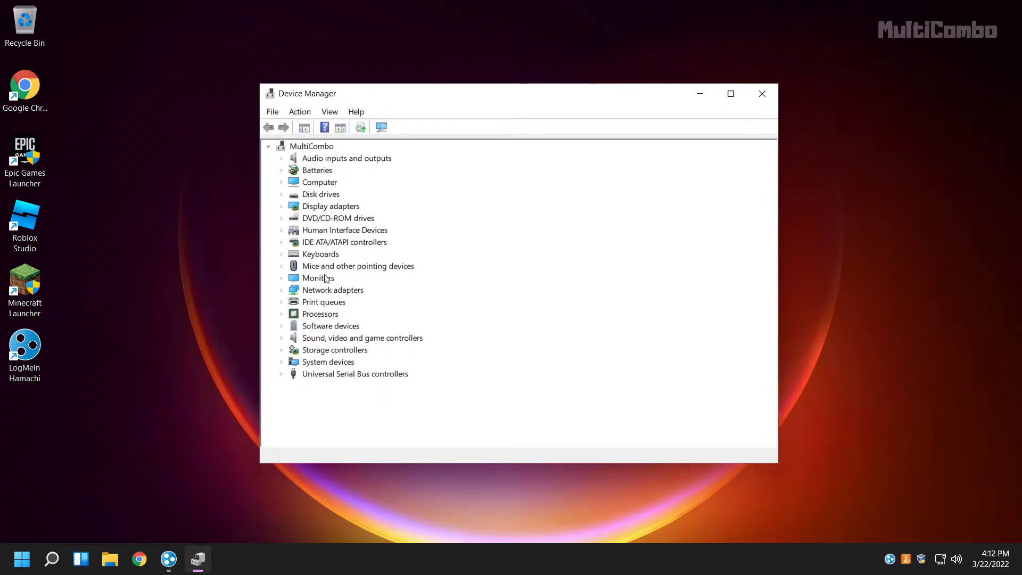
left_click(304, 291)
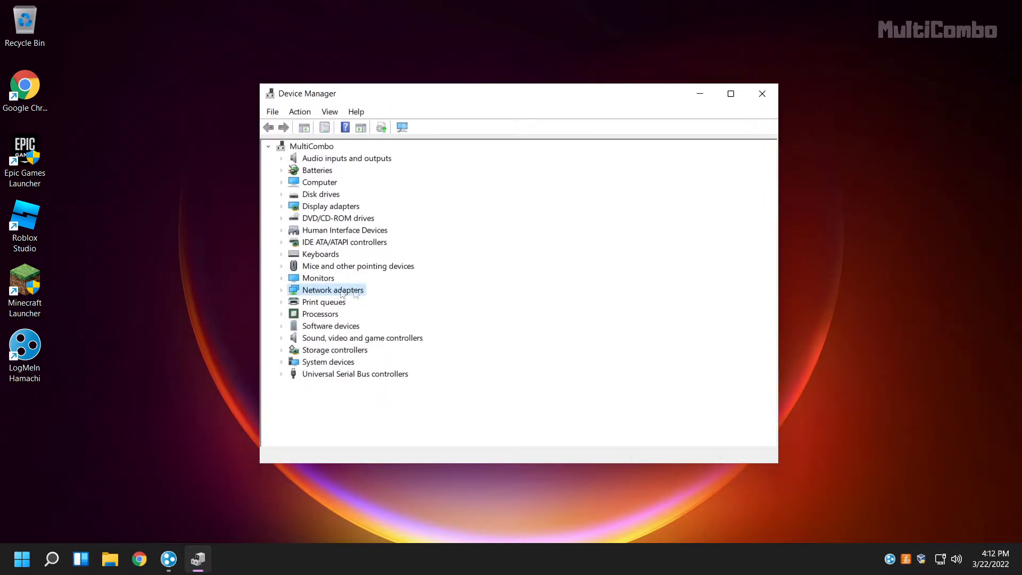
left_click(283, 291)
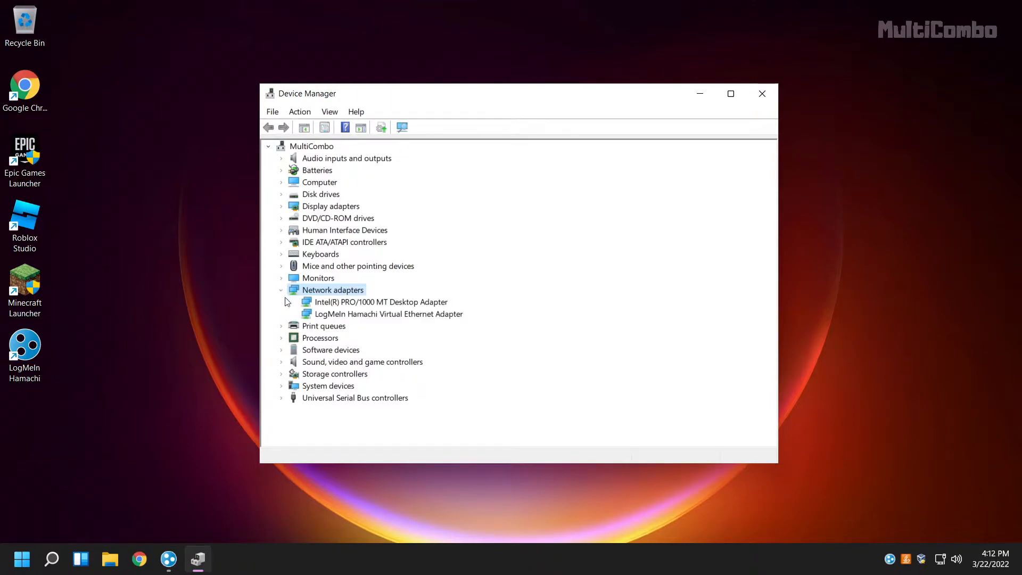
left_click(321, 317)
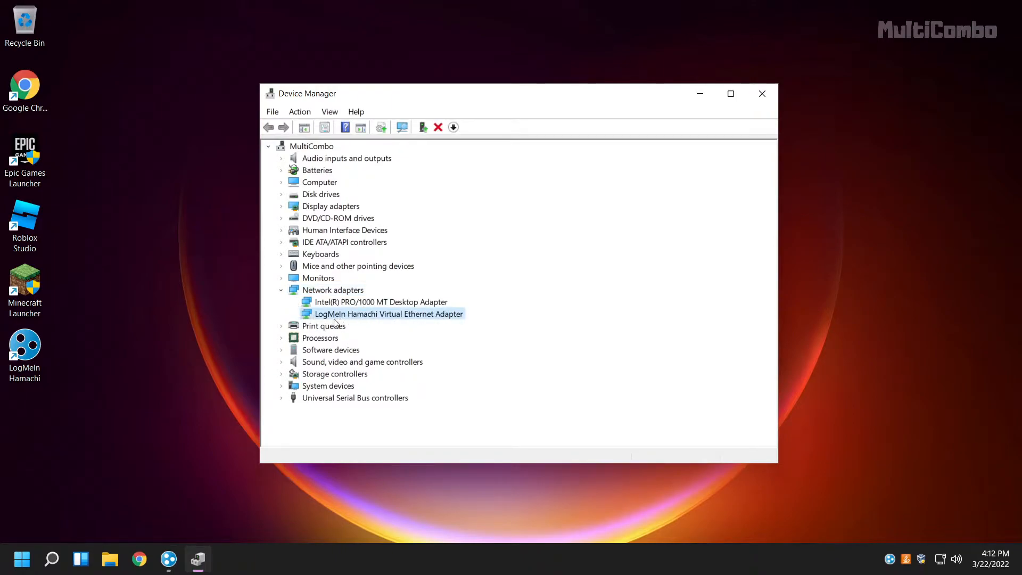
Step: Start a driver update for the LogMeIn Hamachi Virtual Ethernet Adapter, choosing to browse the computer for drivers
right_click(378, 318)
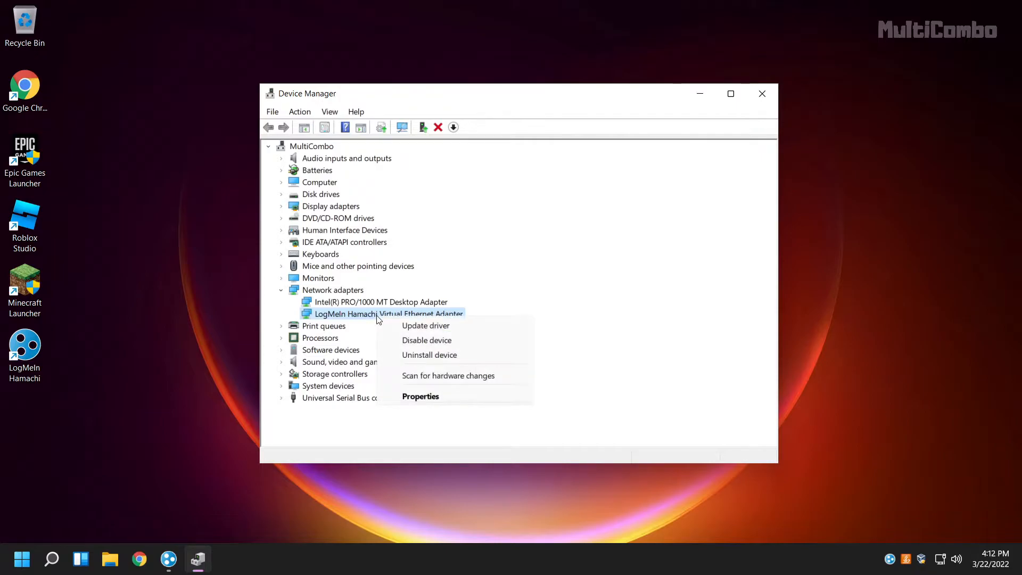
left_click(462, 326)
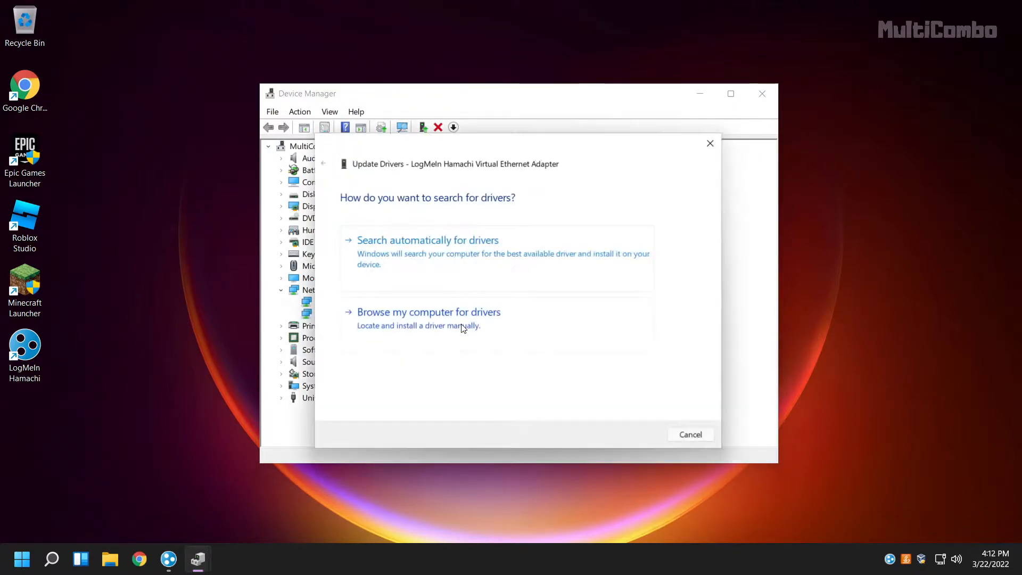
left_click_drag(507, 151, 488, 142)
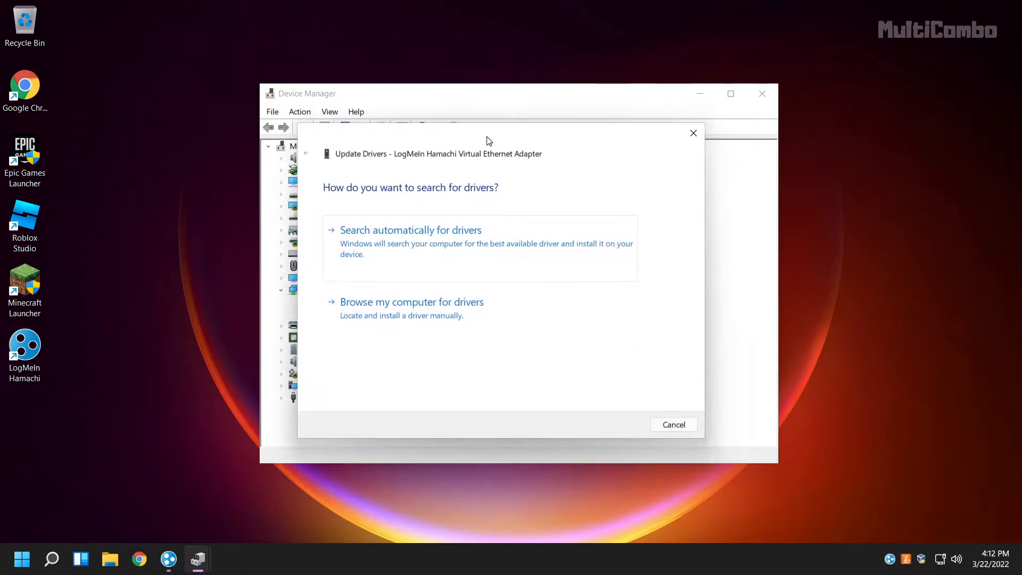
left_click(430, 322)
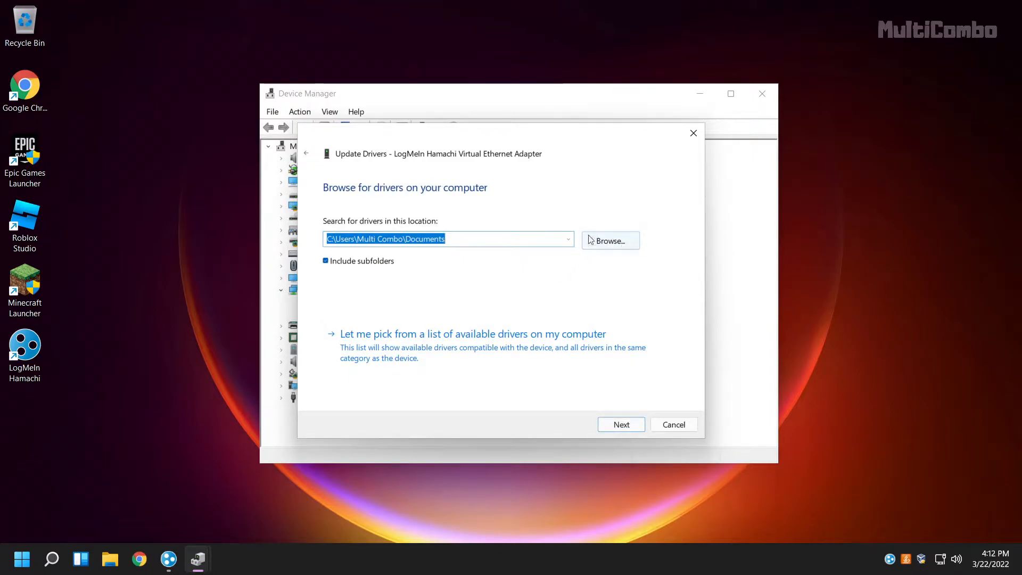
Step: Set the driver search location to the folder C:\Program Files (x86)\LogMeIn Hamachi
left_click(609, 242)
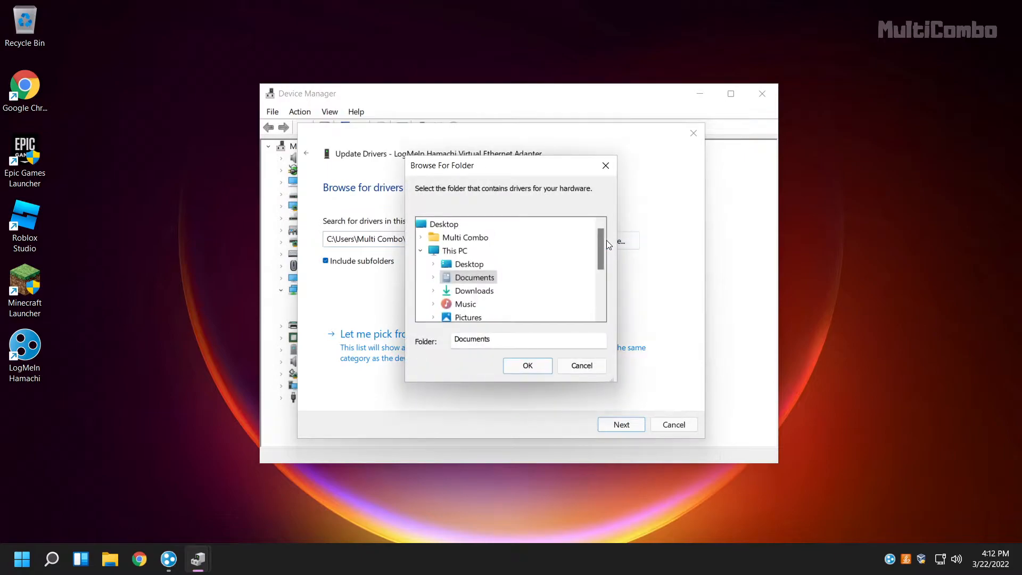
left_click(420, 251)
left_click(420, 250)
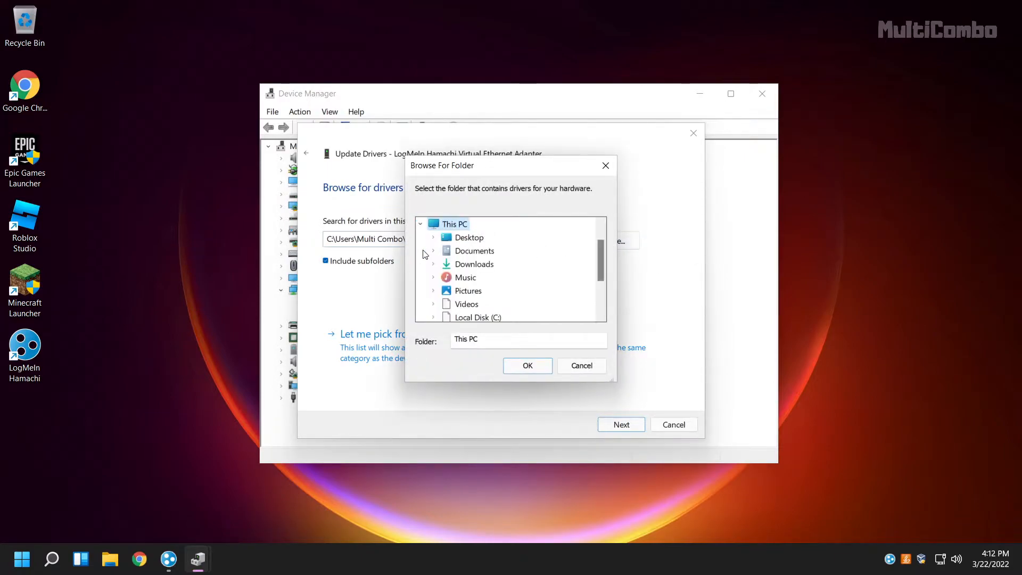
left_click_drag(602, 264, 602, 272)
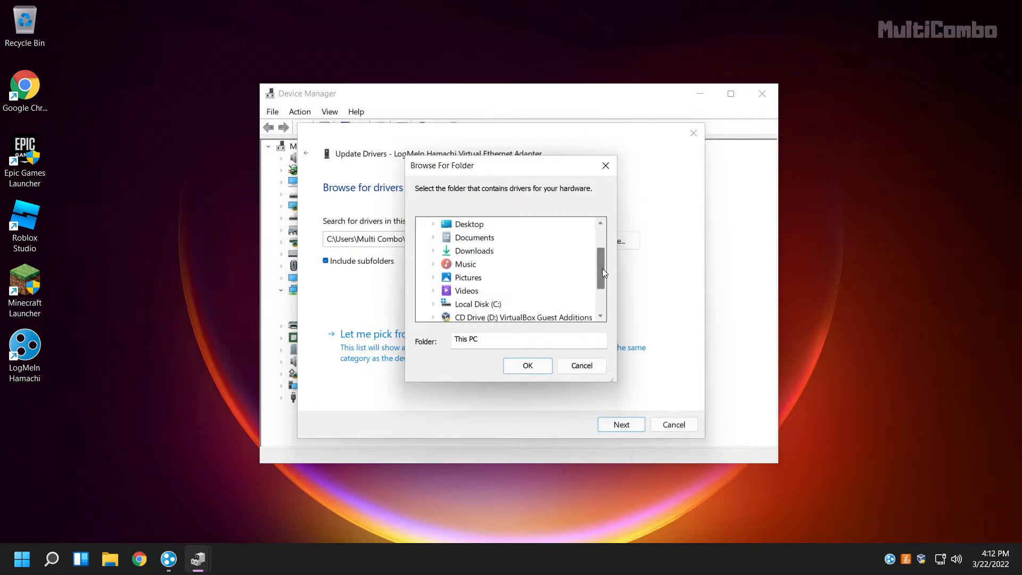
double_click(444, 291)
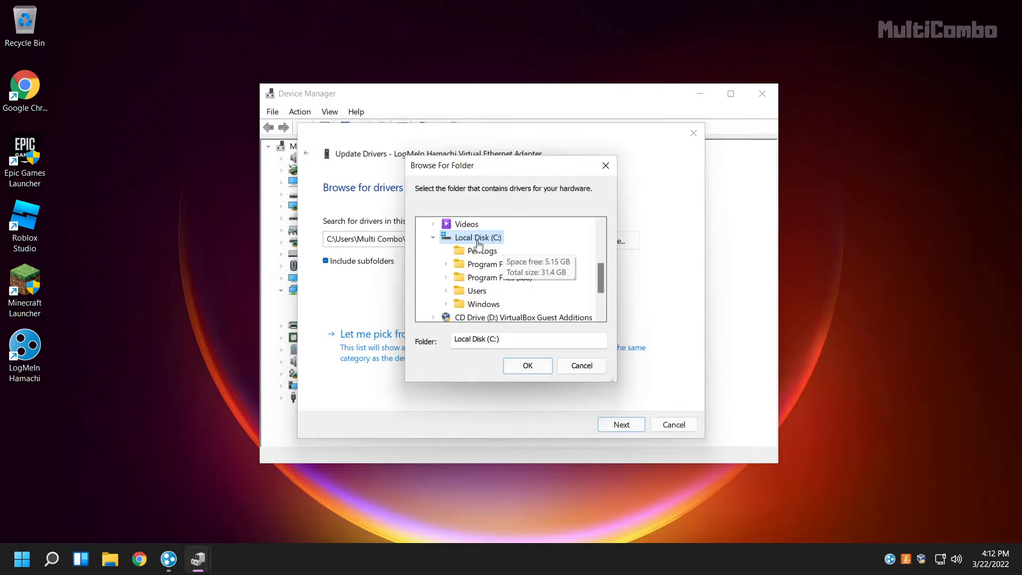
double_click(474, 281)
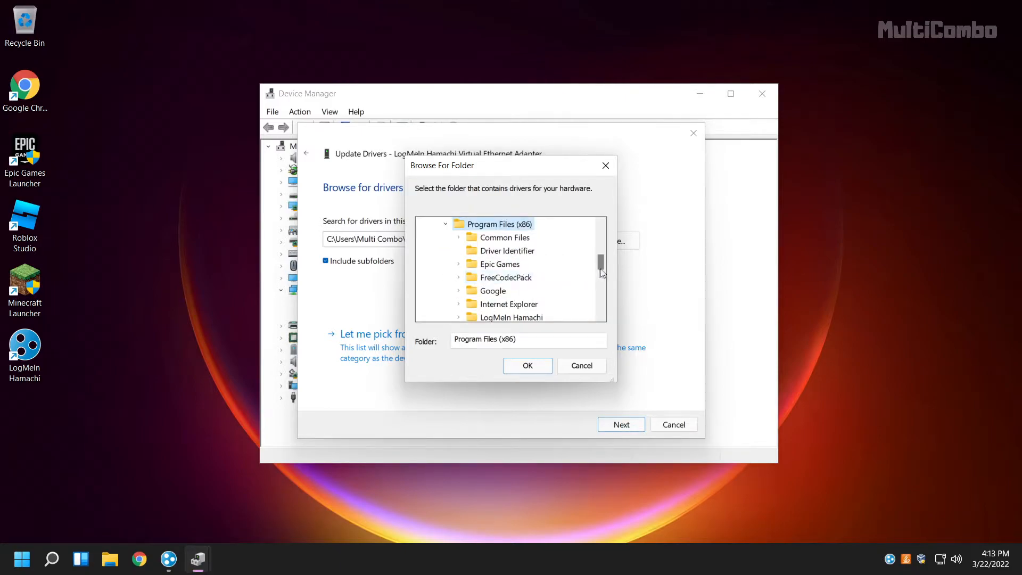
left_click_drag(601, 262, 601, 264)
left_click(503, 304)
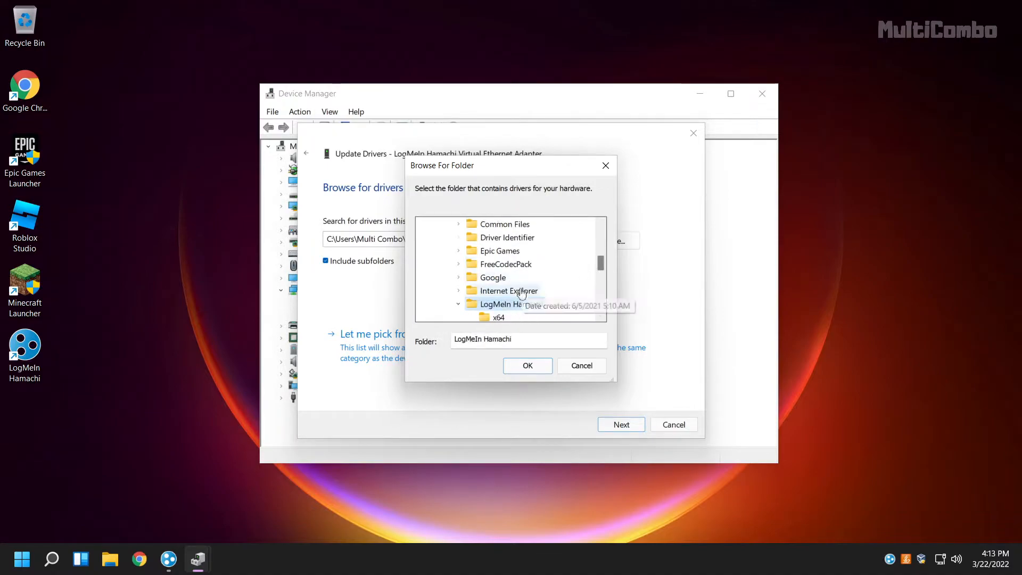
scroll(523, 298, "down", 2)
scroll(522, 299, "up", 1)
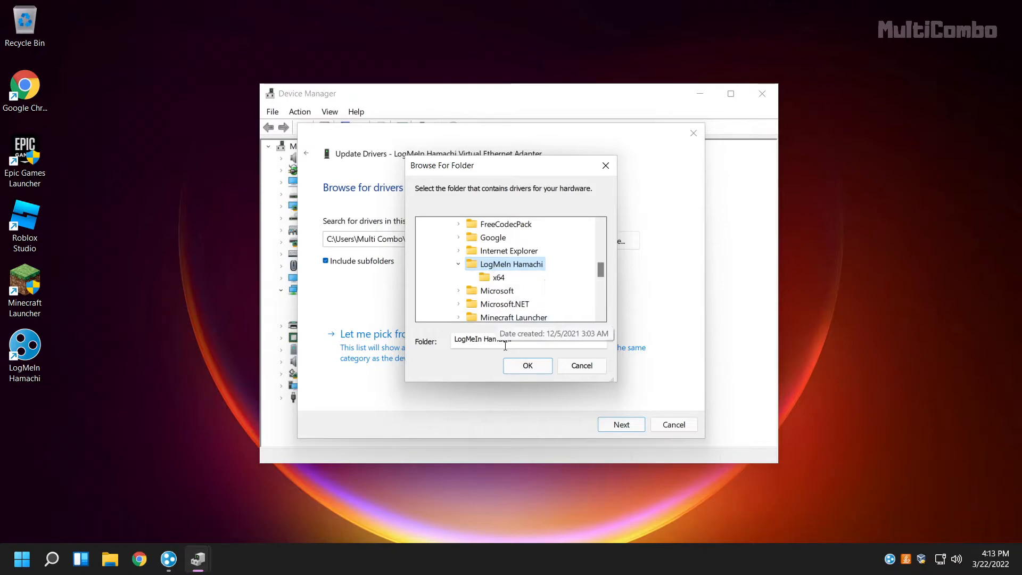
left_click(527, 365)
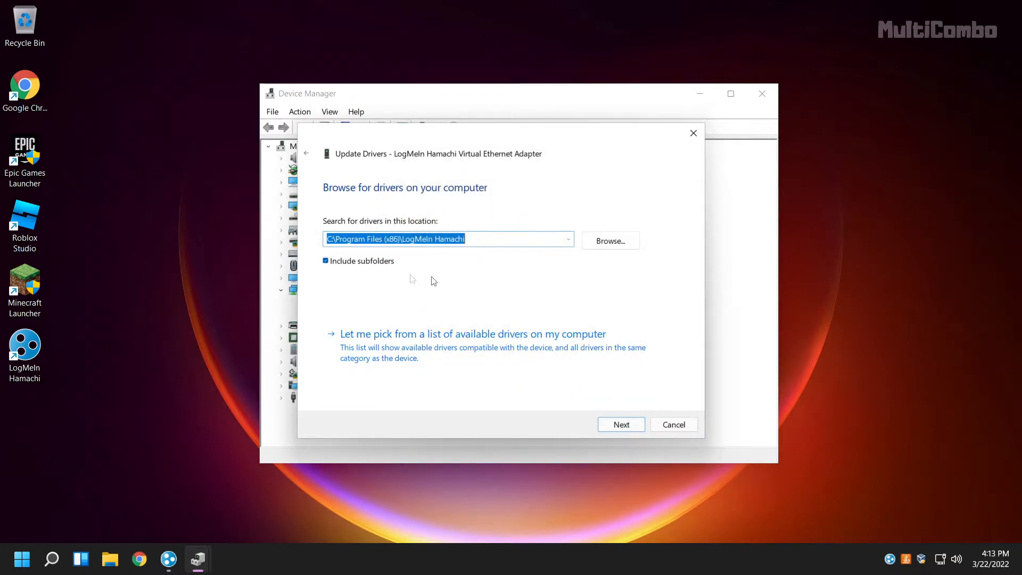
Step: Run the driver update from the chosen folder, then close the update wizard and Device Manager
left_click(468, 239)
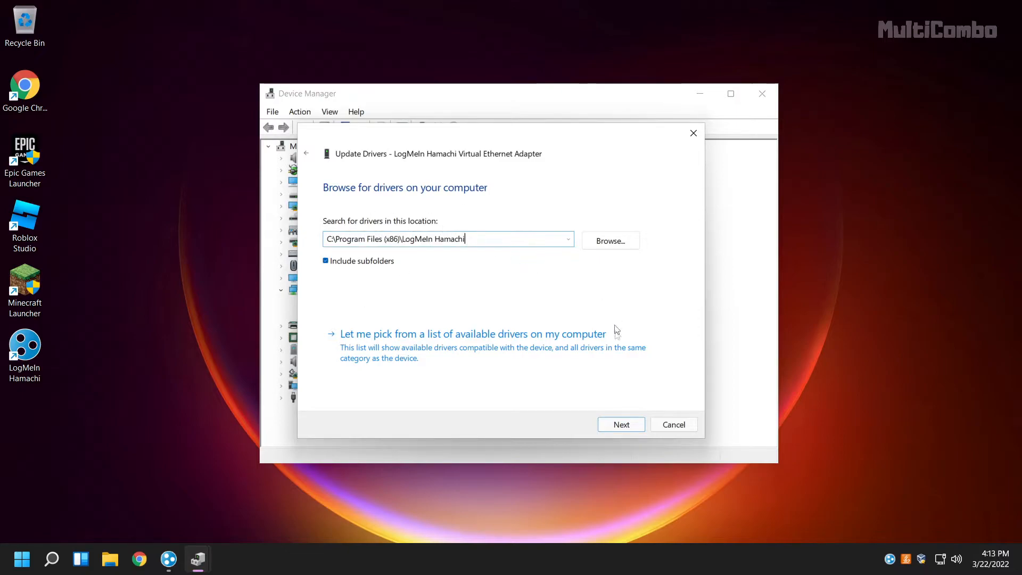
left_click(618, 426)
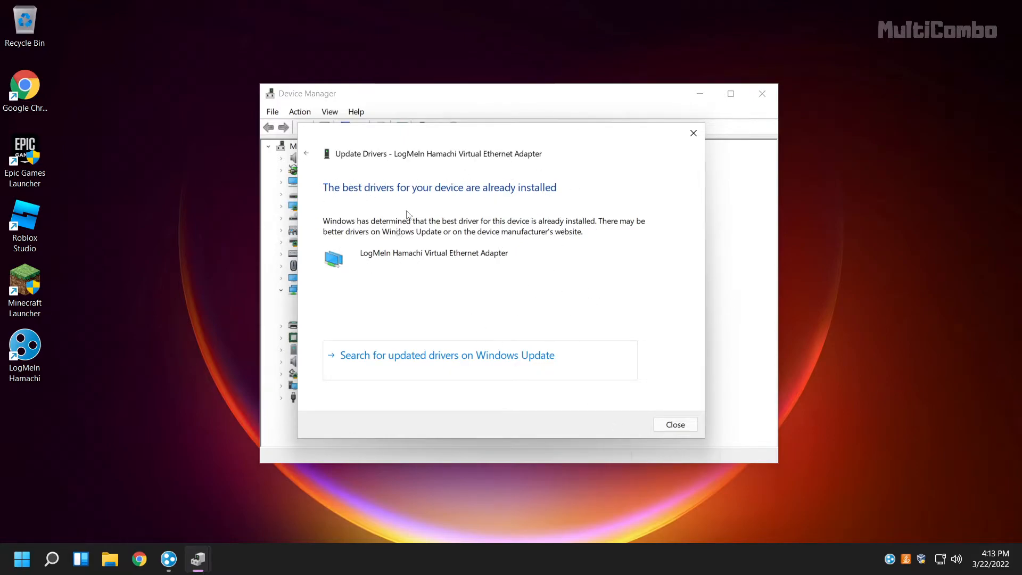
left_click(675, 424)
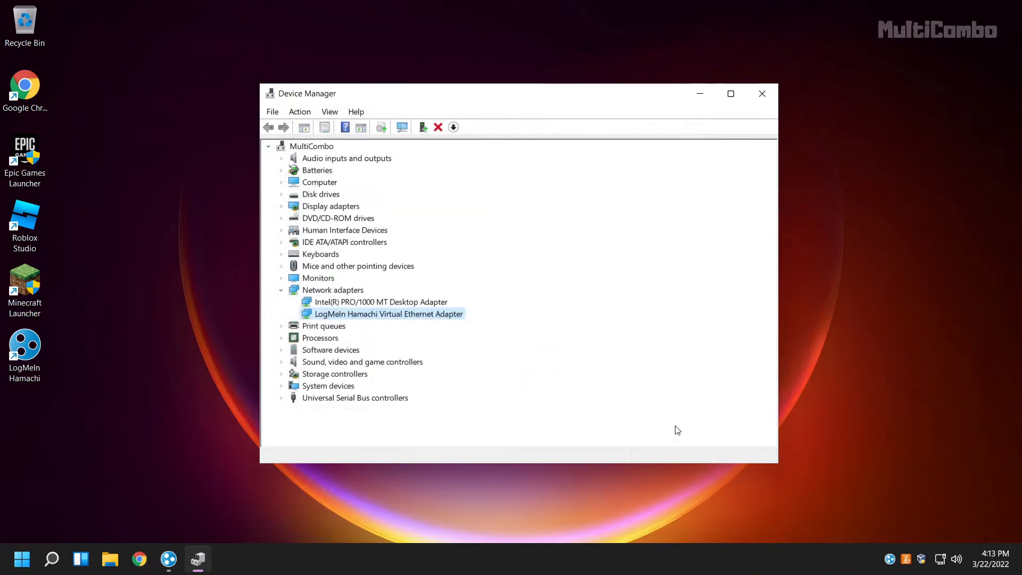
left_click(764, 101)
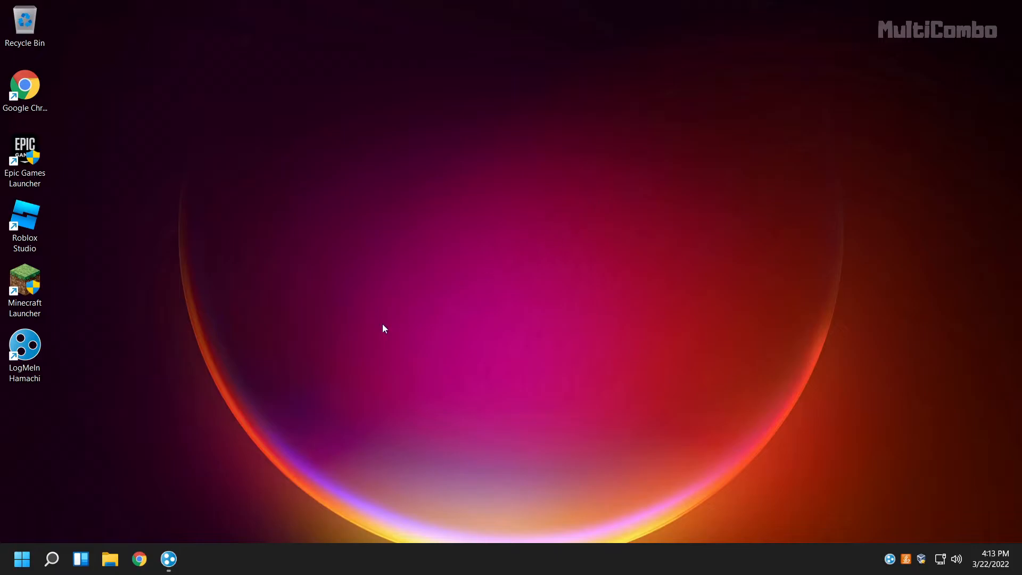
Step: Open Services through a search for services.msc, select the LogMeIn Hamachi Tunneling Engine service and widen the Name column
left_click(52, 559)
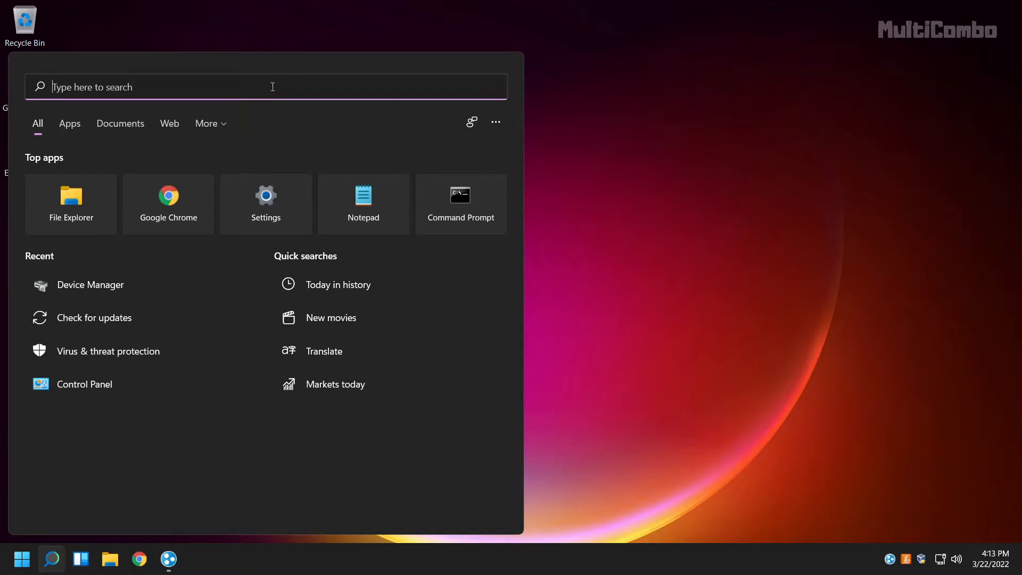
type("services.msc")
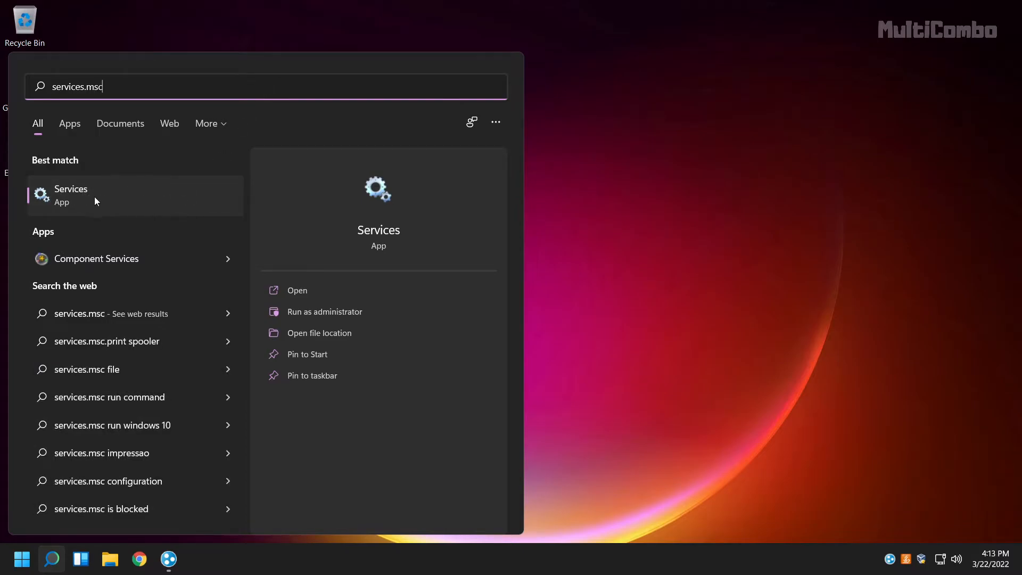
left_click(121, 196)
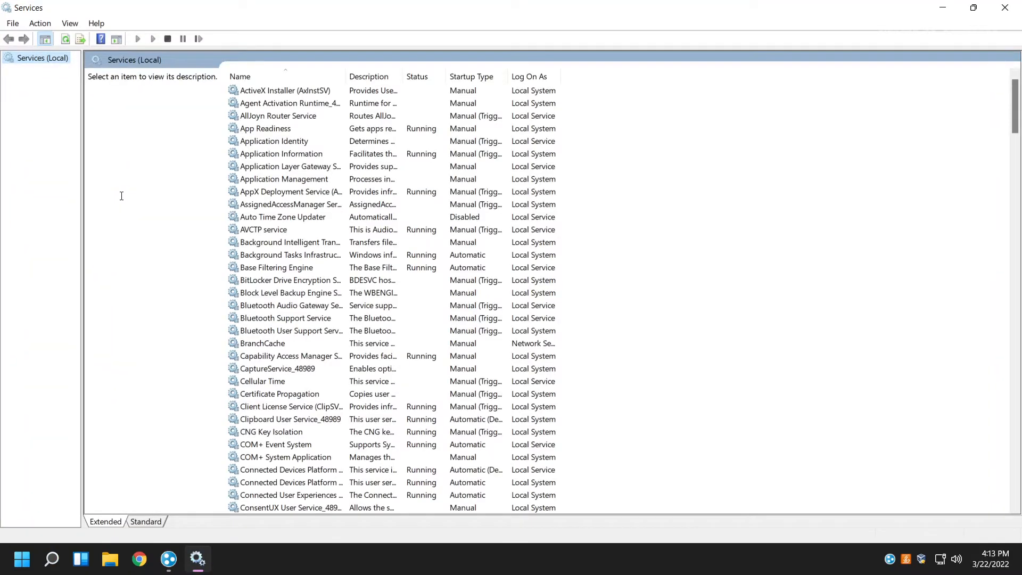
left_click_drag(1013, 112, 1012, 232)
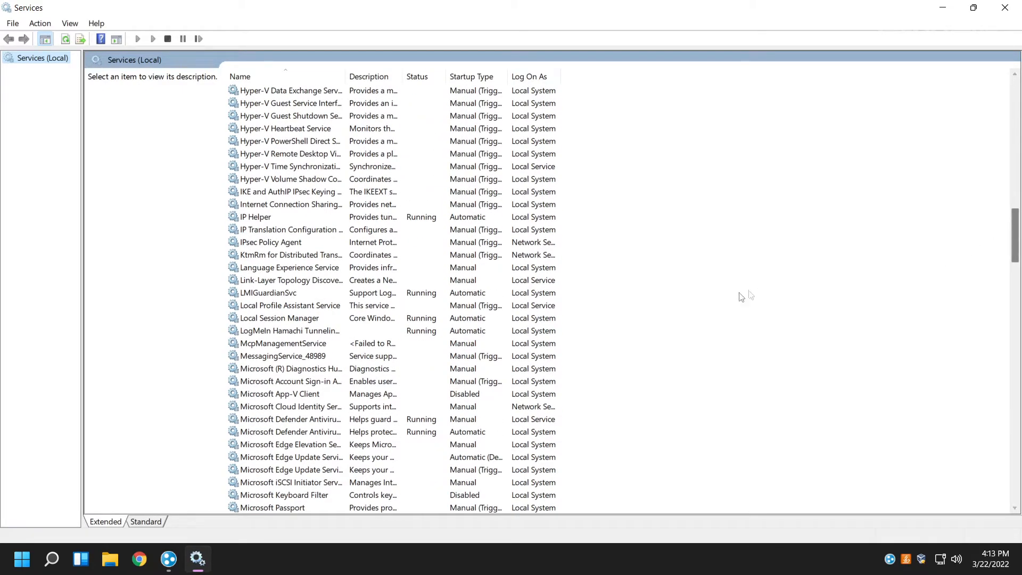
left_click(266, 335)
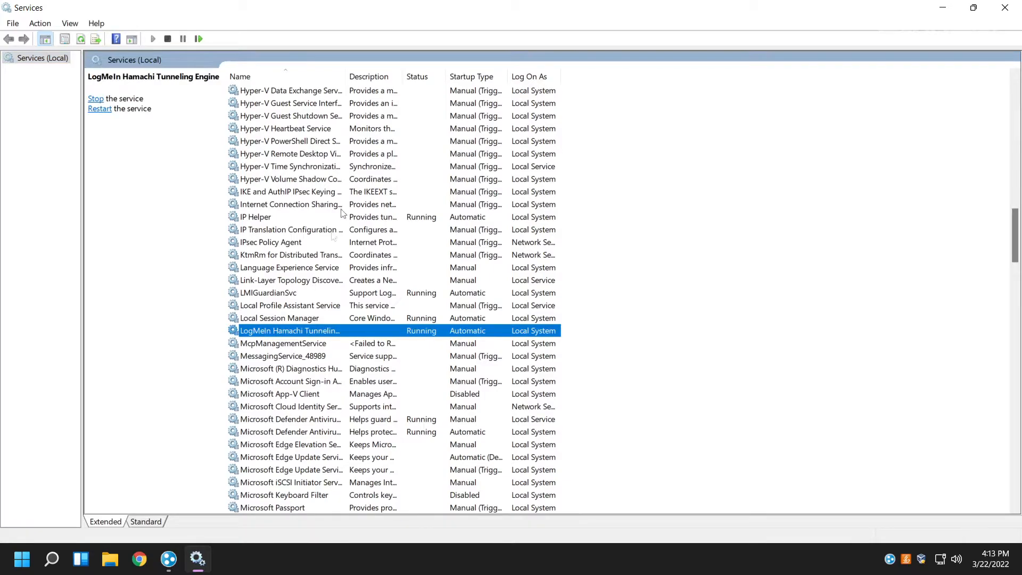
left_click_drag(345, 76, 388, 76)
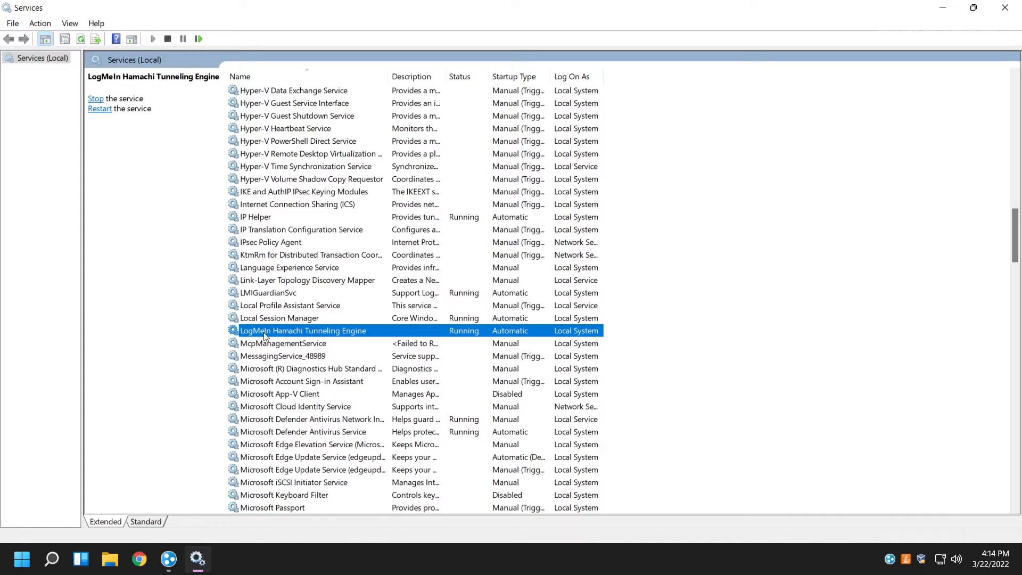
Step: Stop and restart the LogMeIn Hamachi Tunneling Engine service from its properties, then close Services
right_click(305, 336)
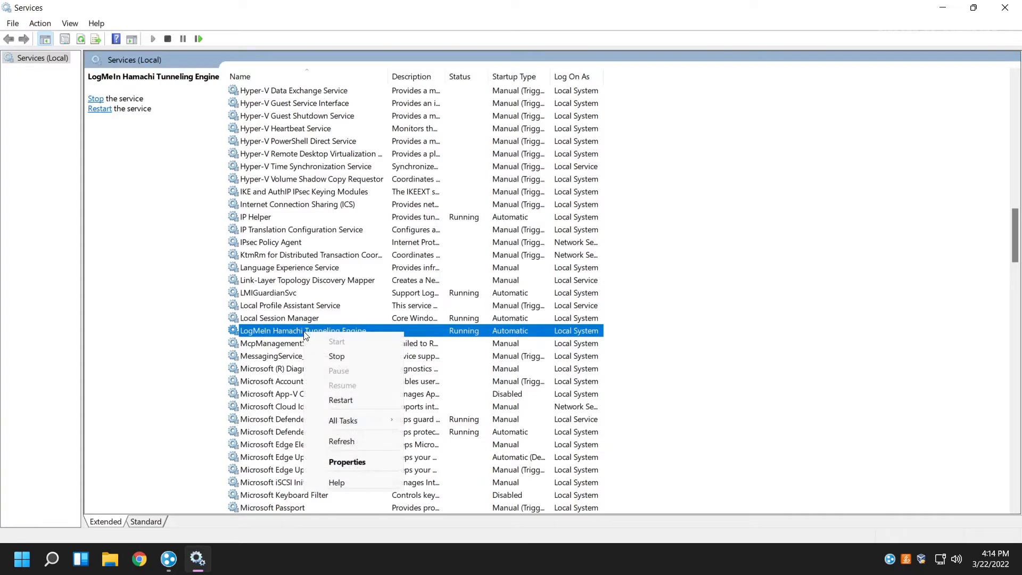
left_click(359, 463)
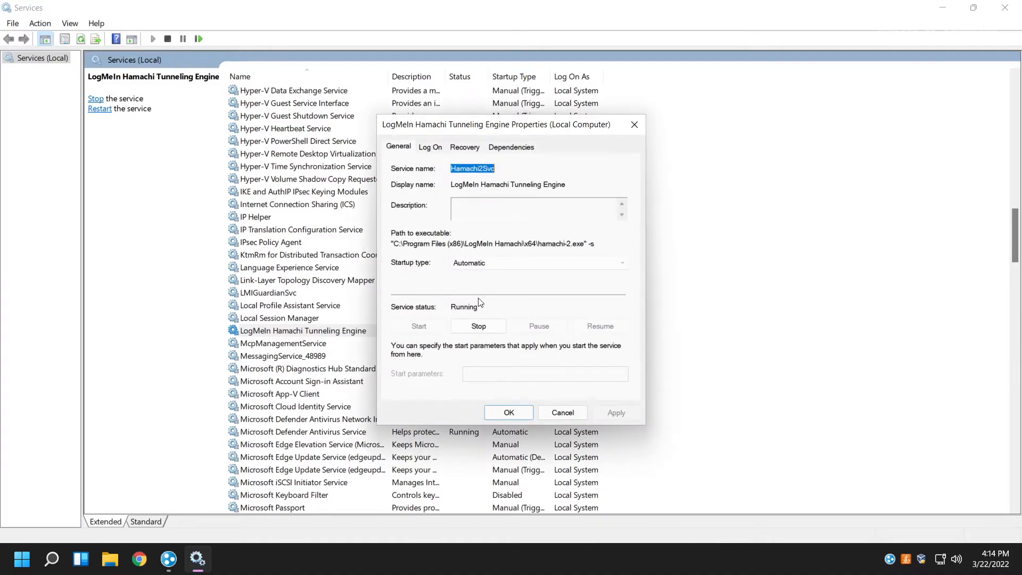
left_click(473, 330)
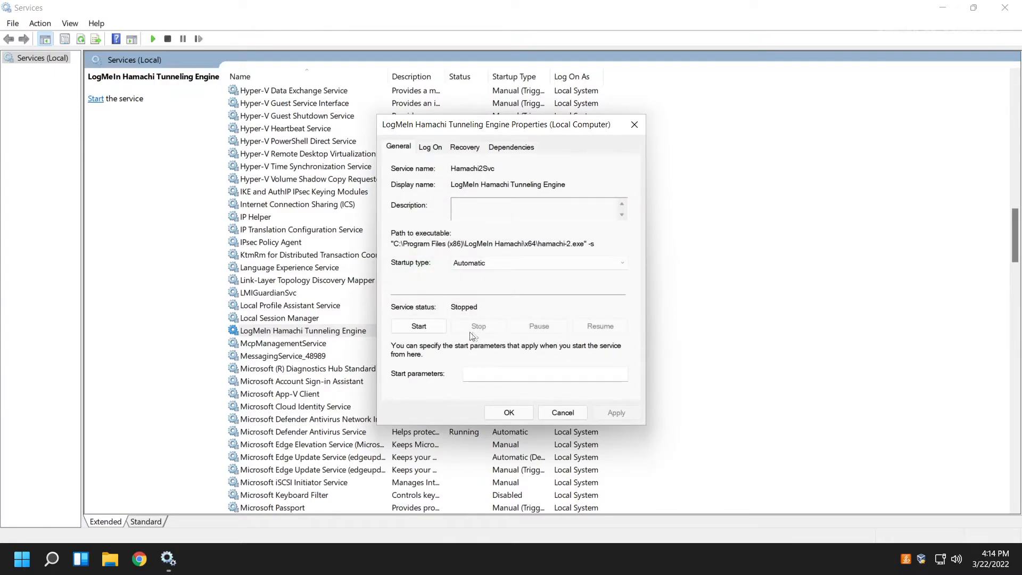
left_click(417, 326)
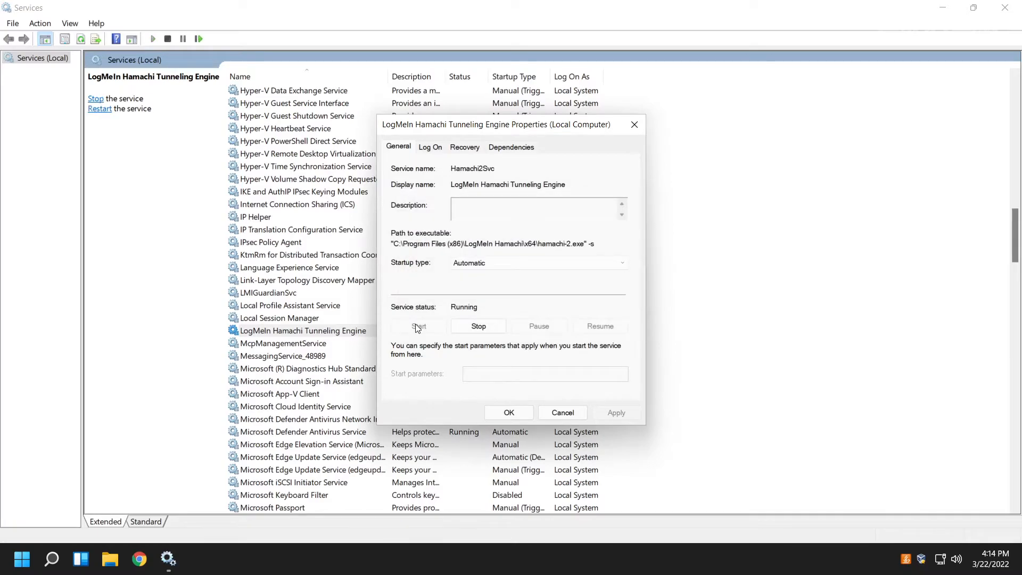
left_click(502, 414)
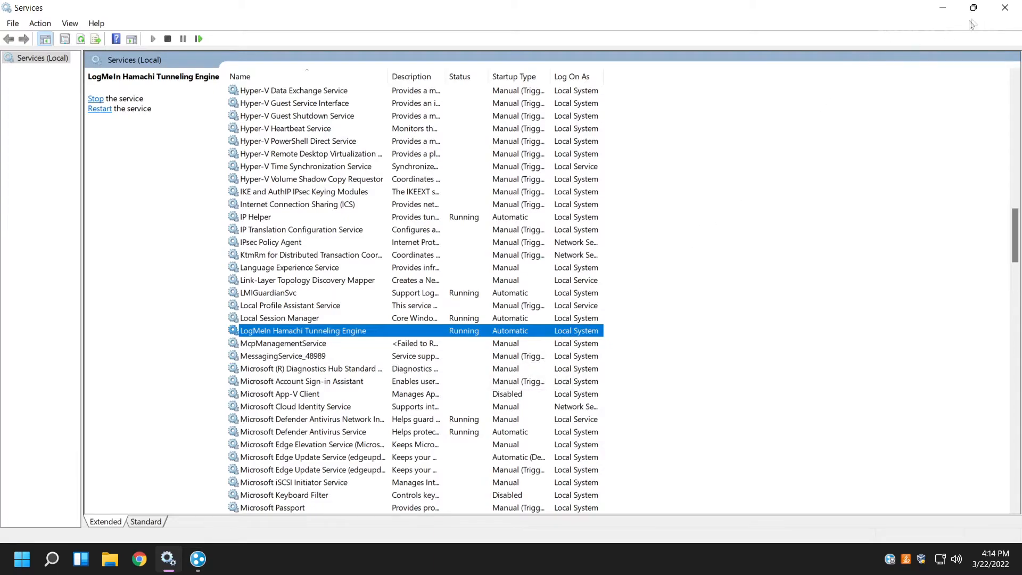
left_click(1002, 12)
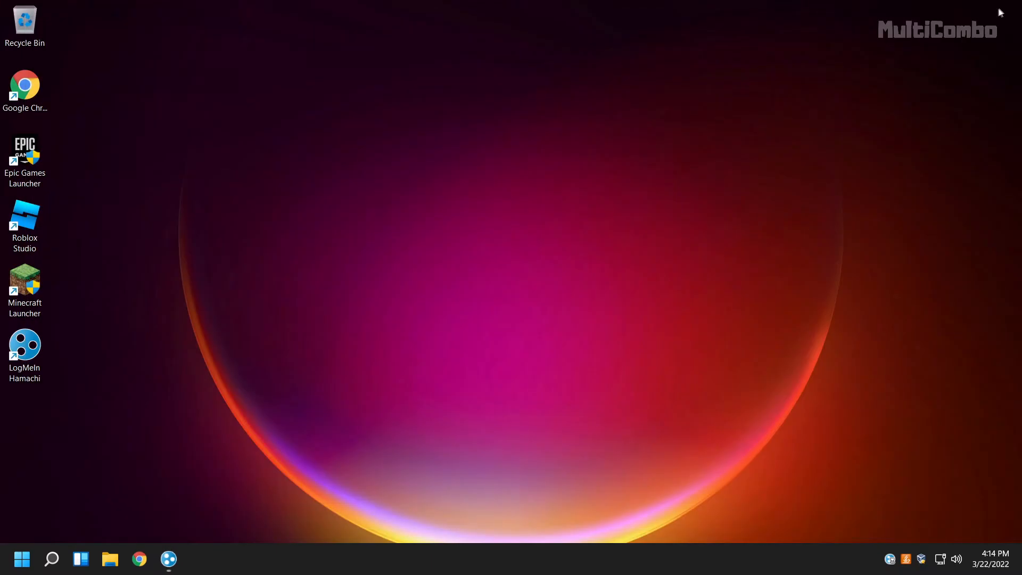
Step: Open the computer's power options
left_click(22, 559)
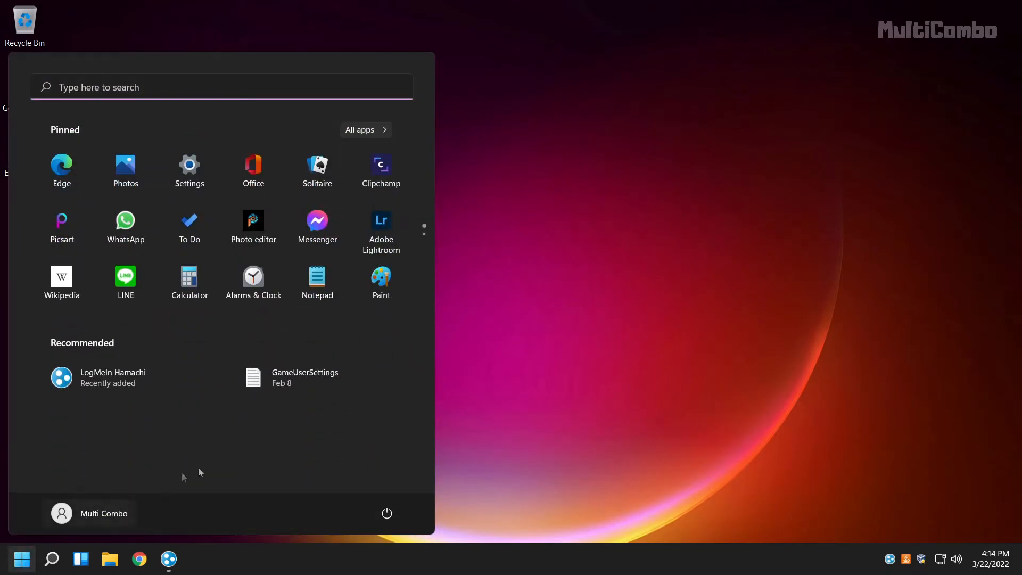
left_click(388, 515)
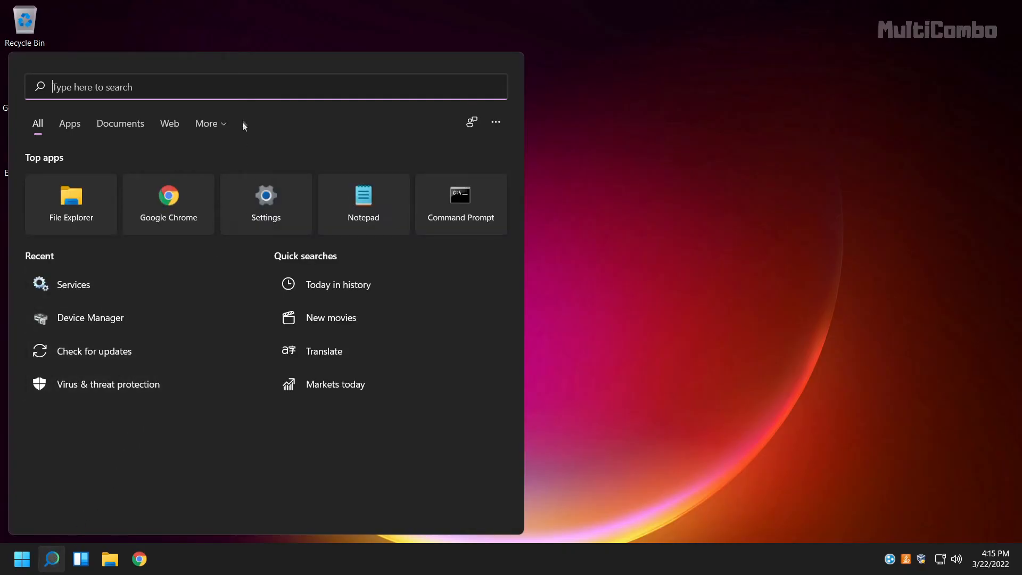
Step: Open Firewall & network protection through a search for firewall and turn off Microsoft Defender Firewall for the domain network, approving the change
type("firewall")
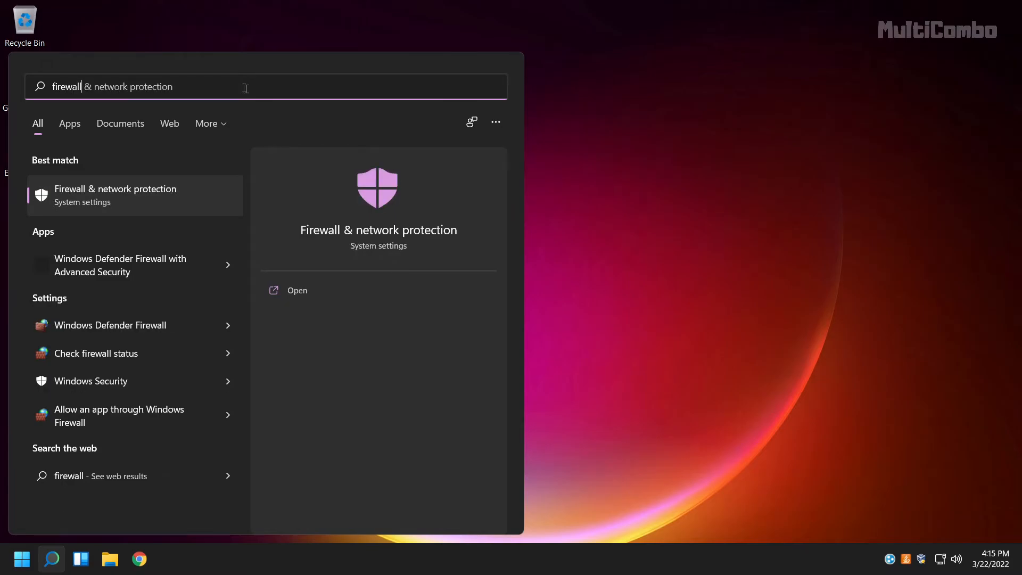
left_click(120, 200)
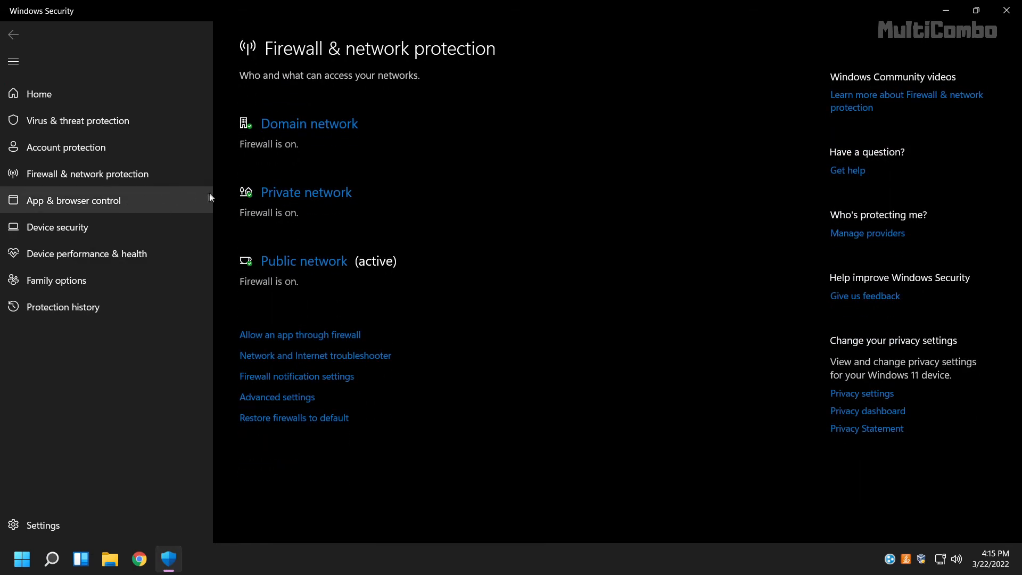
left_click(310, 134)
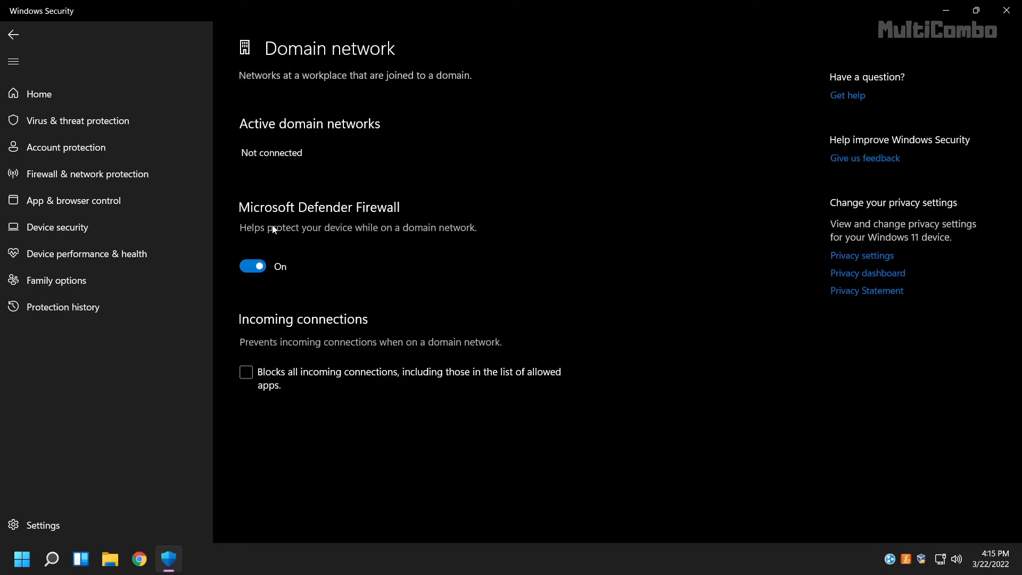
left_click(252, 267)
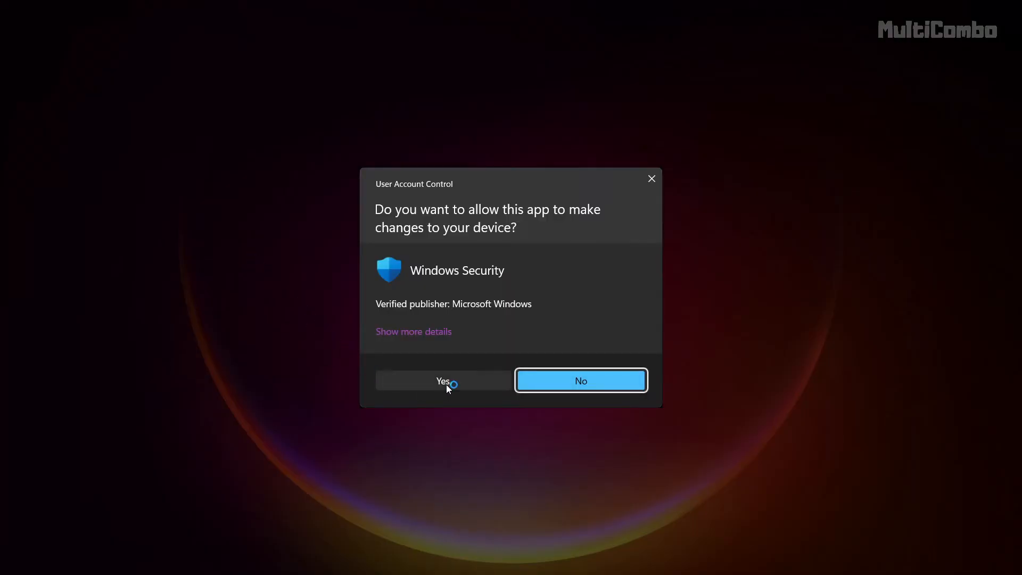
left_click(446, 384)
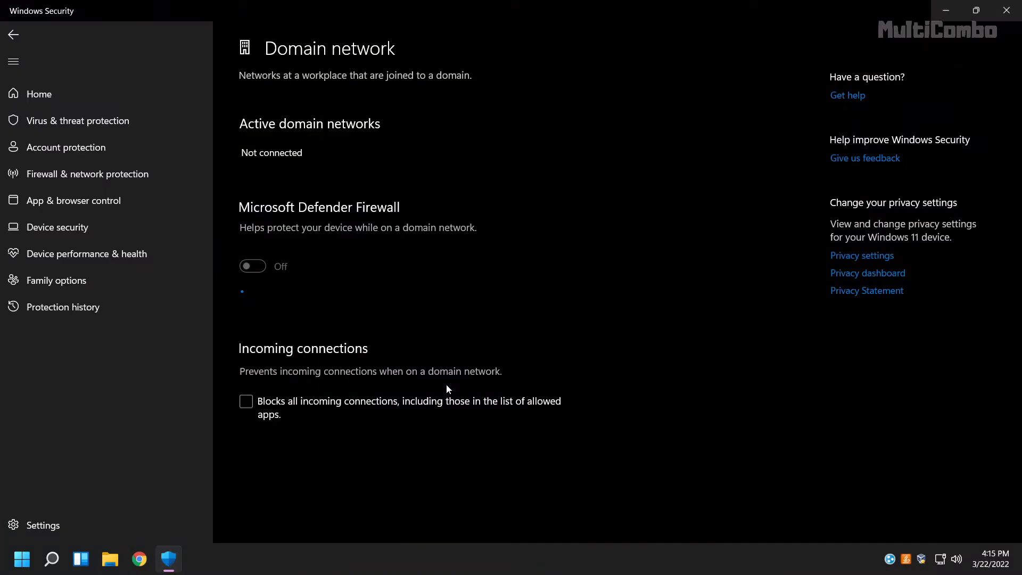
Step: Turn off Microsoft Defender Firewall for the private network and allow Windows Security to make the change
left_click(14, 35)
left_click(321, 245)
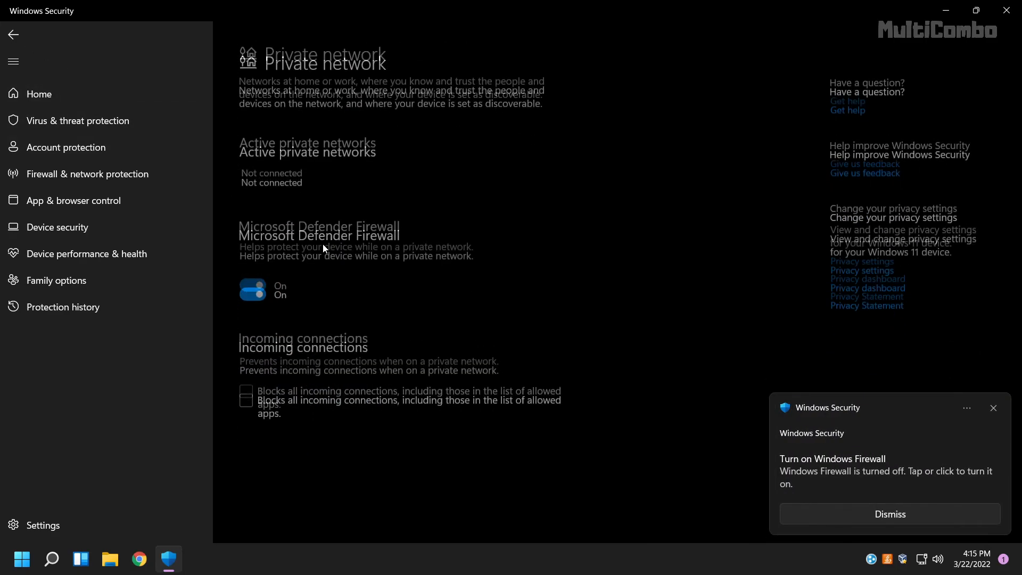
left_click(262, 276)
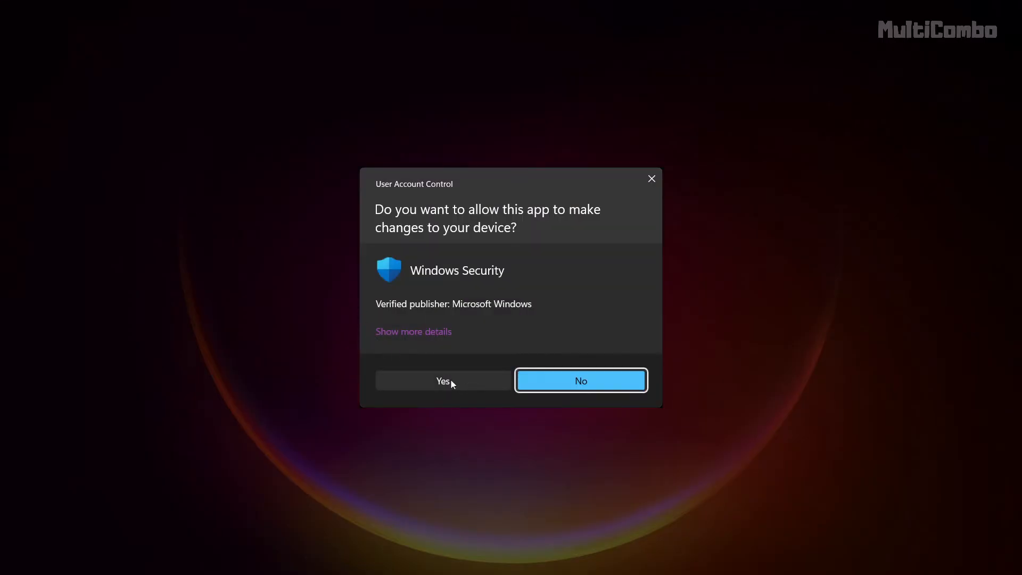
left_click(451, 382)
Step: Turn off Microsoft Defender Firewall for the public network, approve the change, and close Windows Security
left_click(14, 35)
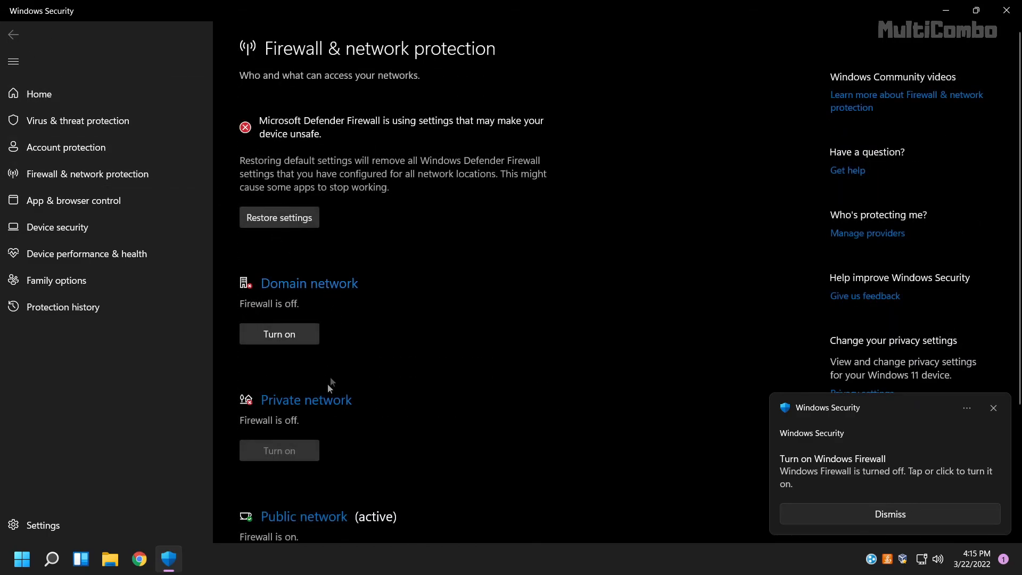
scroll(314, 309, "down", 3)
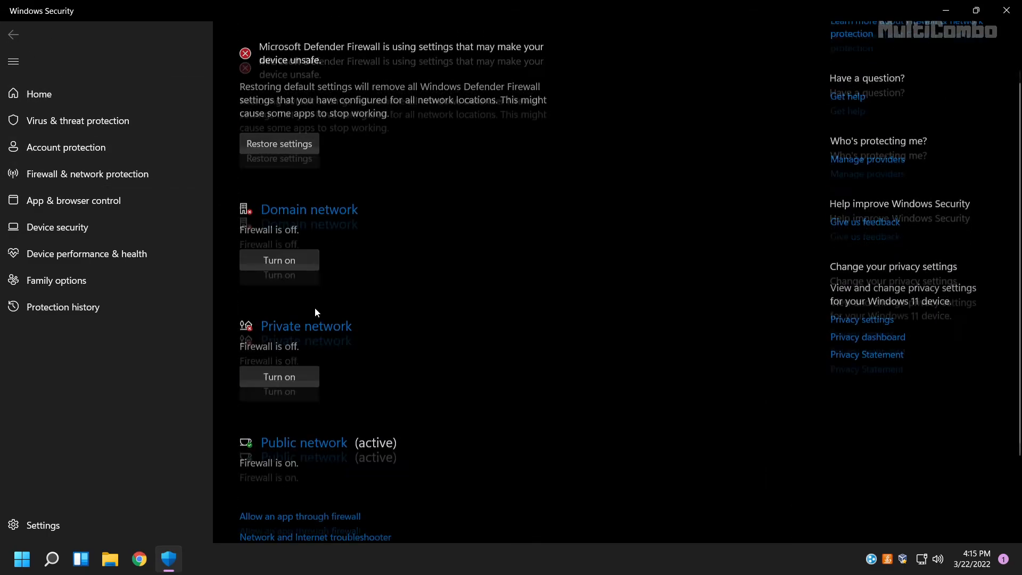
left_click(311, 362)
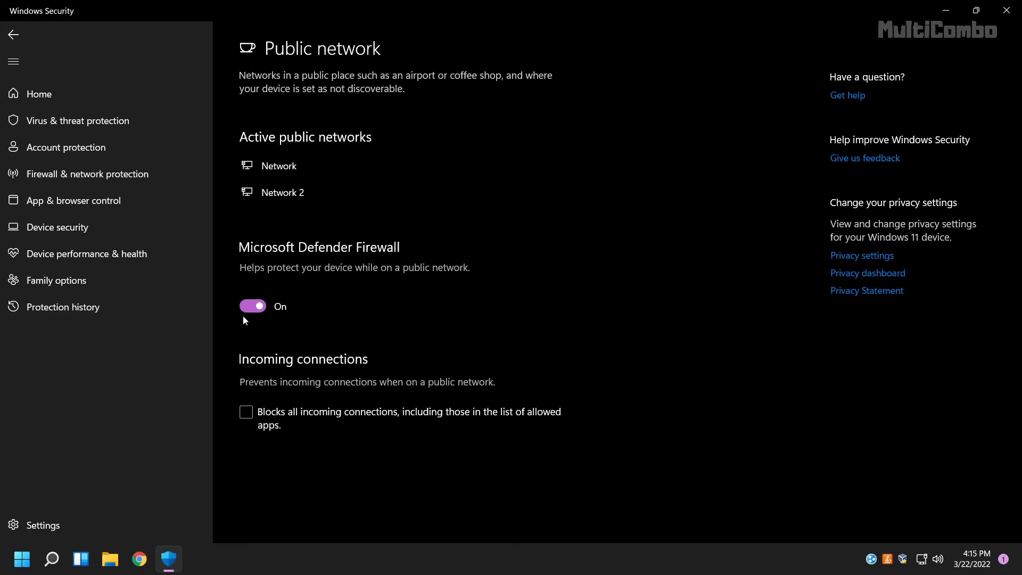
left_click(250, 308)
left_click(446, 387)
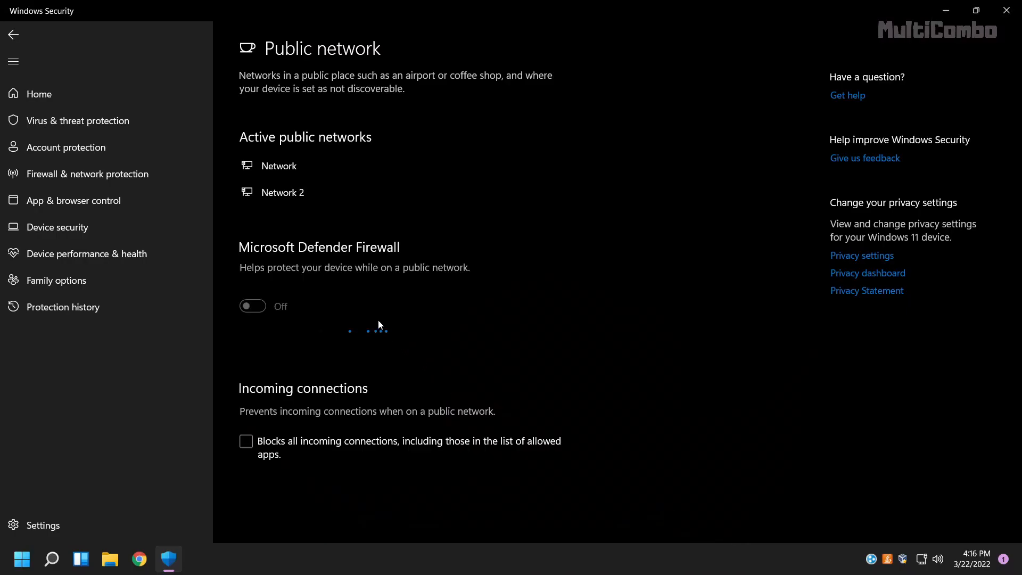
scroll(319, 266, "down", 2)
left_click(13, 33)
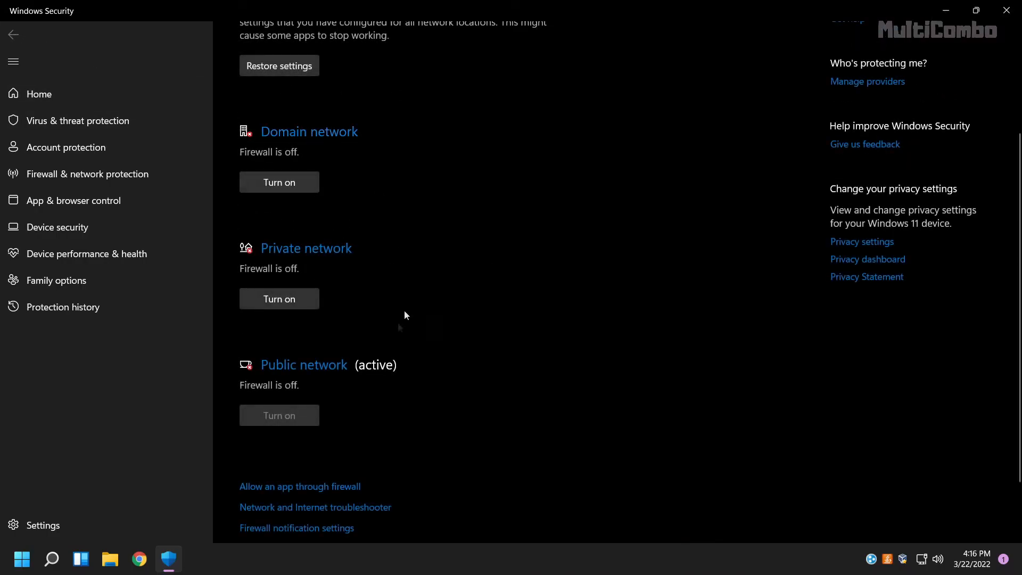
scroll(404, 312, "up", 3)
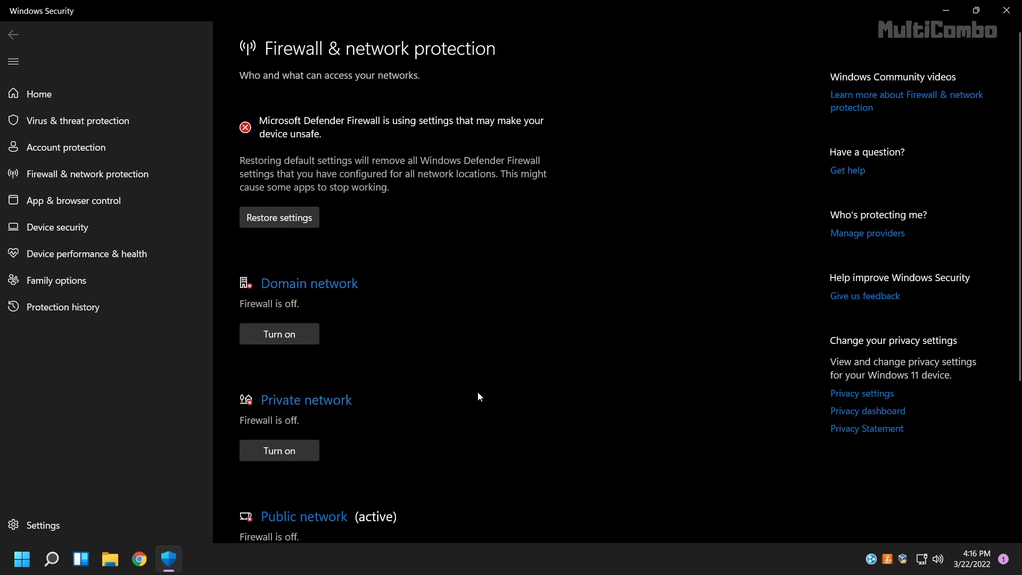
left_click(1005, 11)
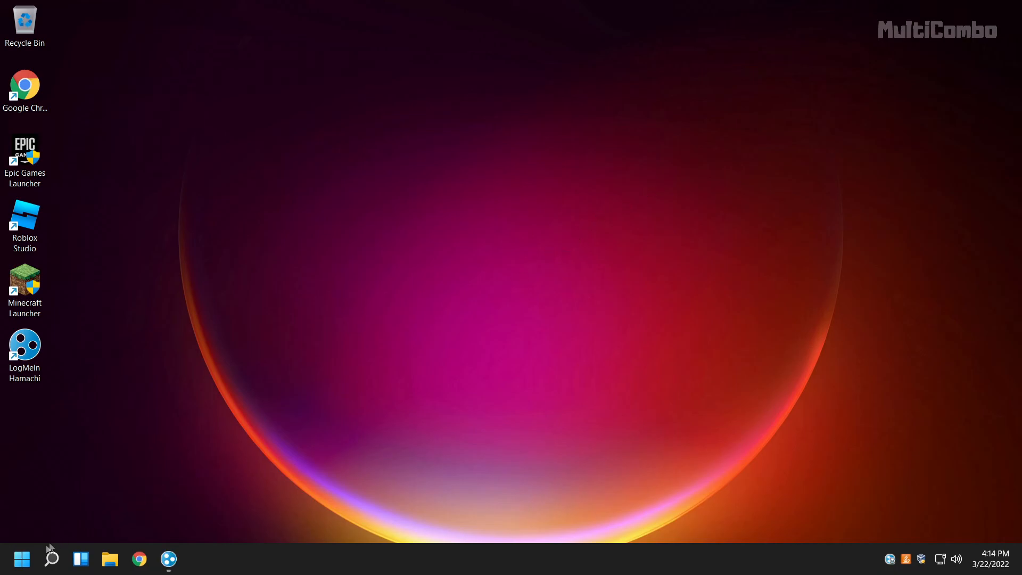
Step: Bring up the computer's shut down and restart choices
left_click(23, 563)
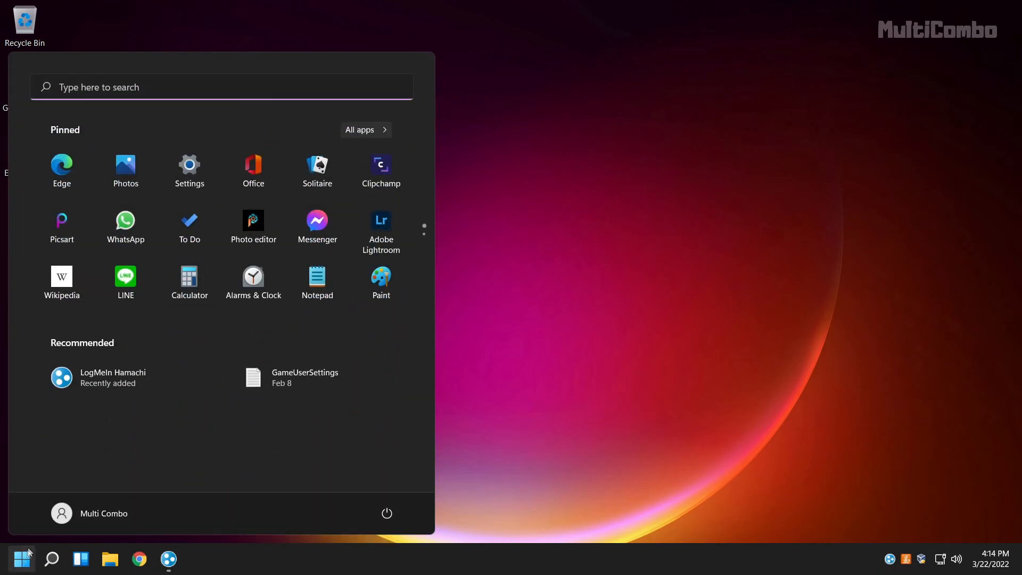
left_click(387, 512)
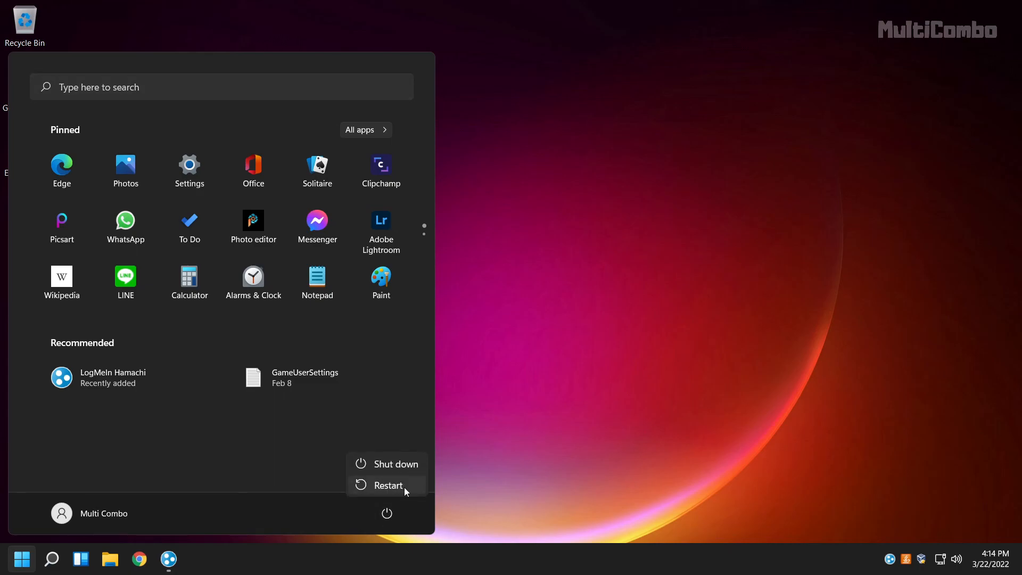